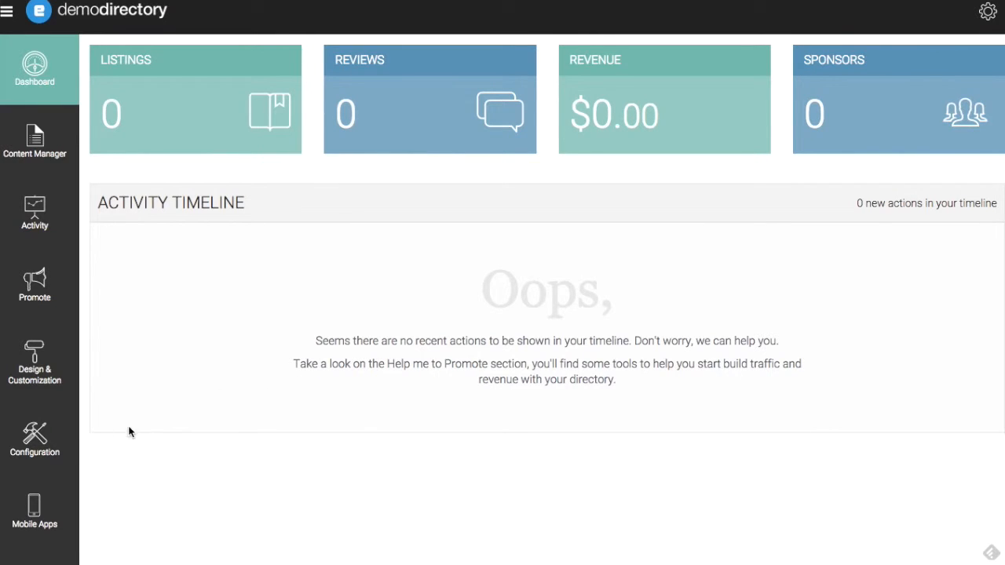
Open Configuration > E-Mail Sending Configuration to reveal the empty SMTP form with port 465 and SSL.
click(34, 447)
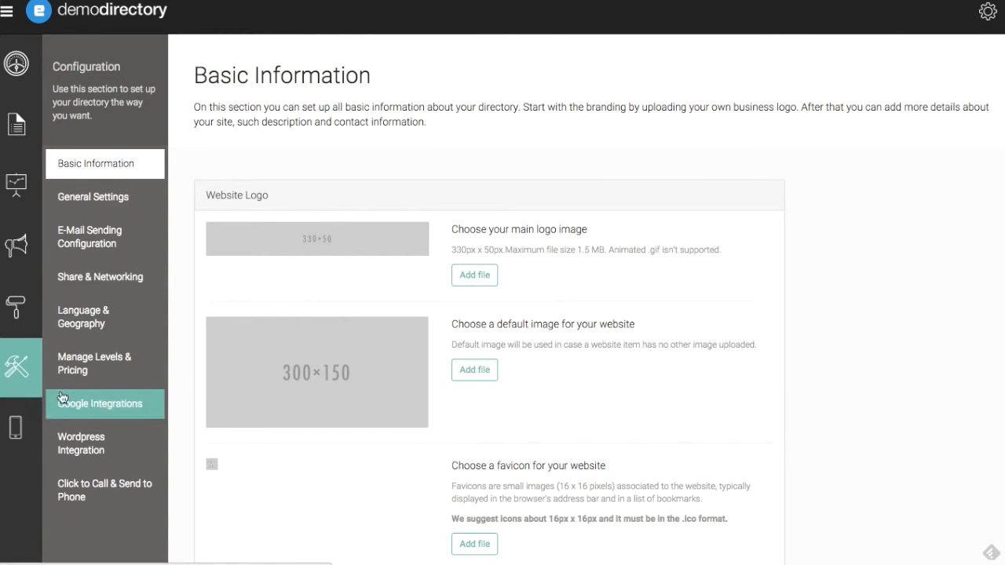
click(100, 245)
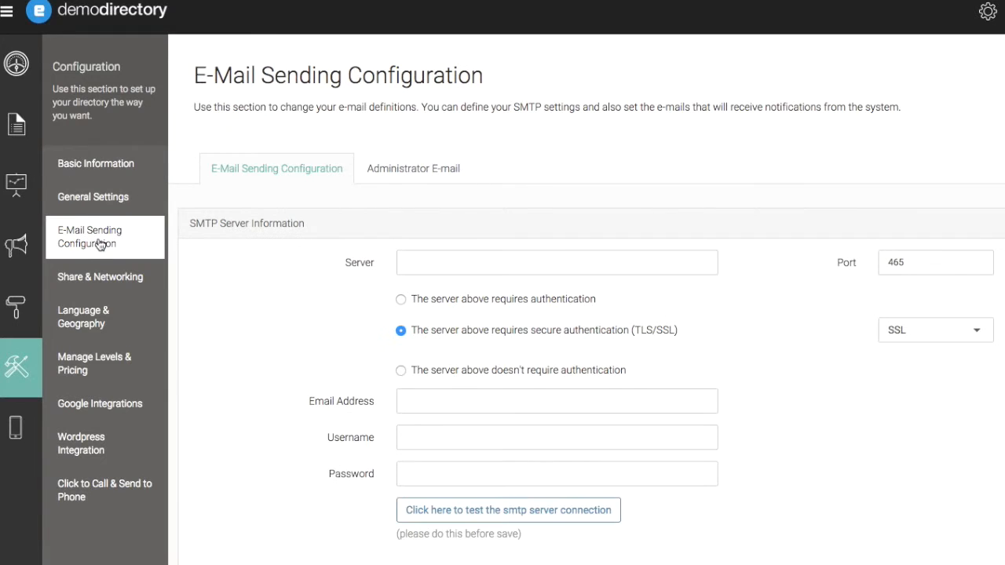
scroll(738, 161, down, 1)
scroll(738, 162, down, 1)
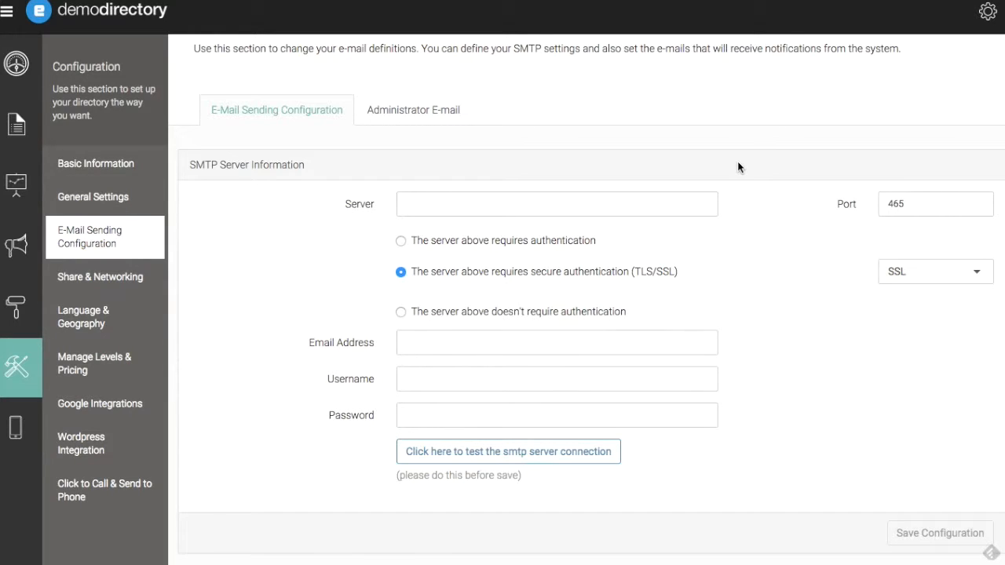
Enter secure.emailsrvr.com as the SMTP server and fill in the sender's e-mail address.
click(694, 204)
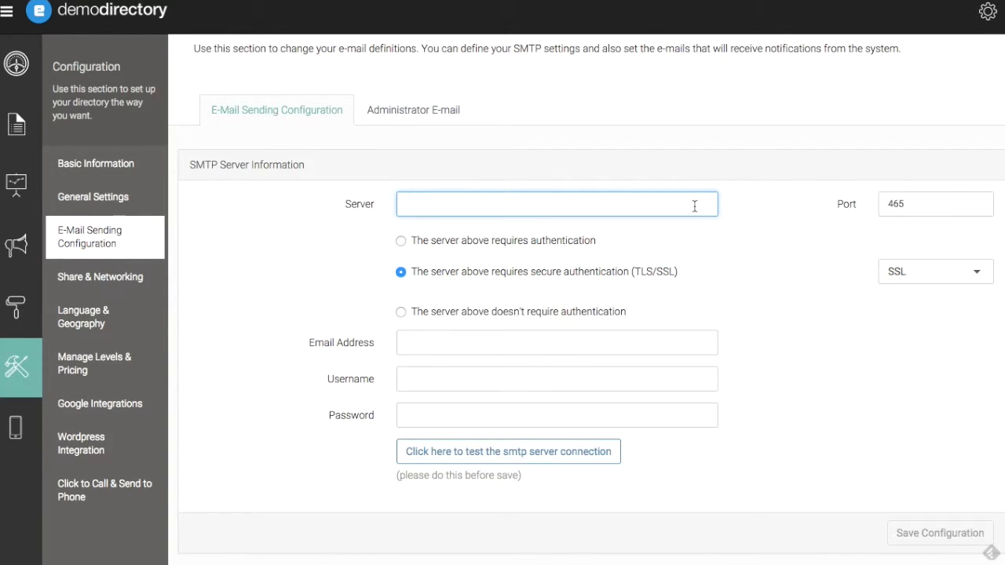
text(secure.emailsrvr.com)
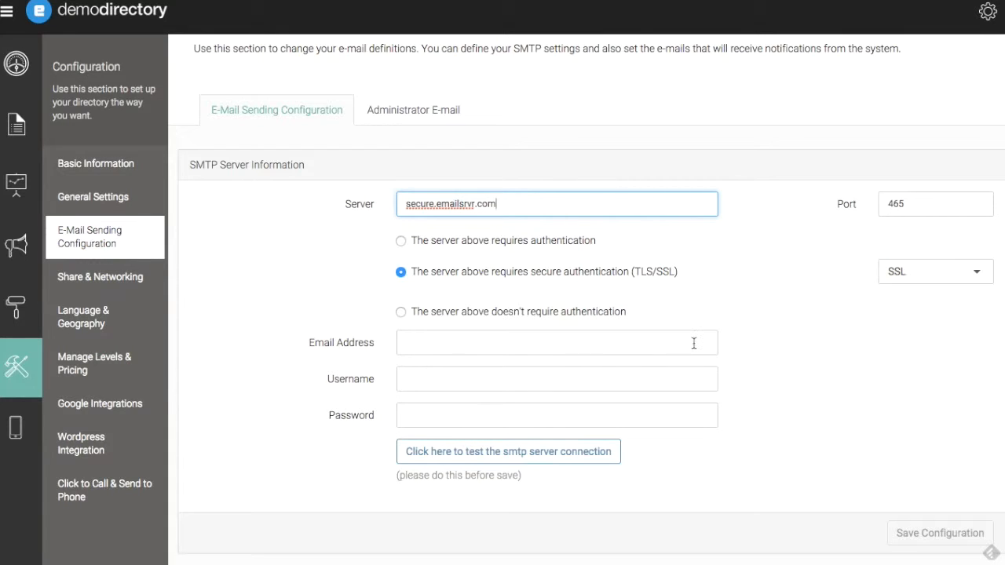
click(692, 342)
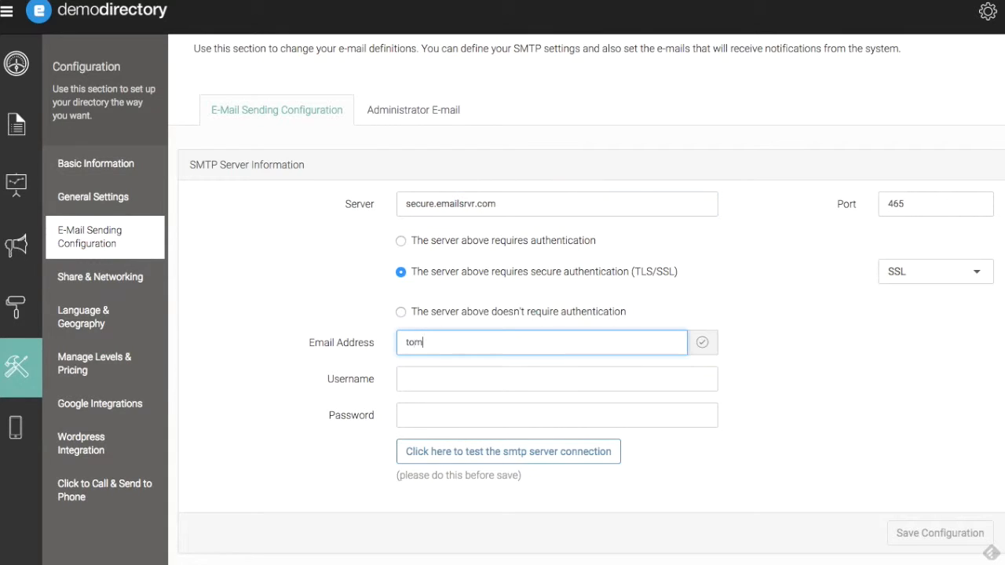
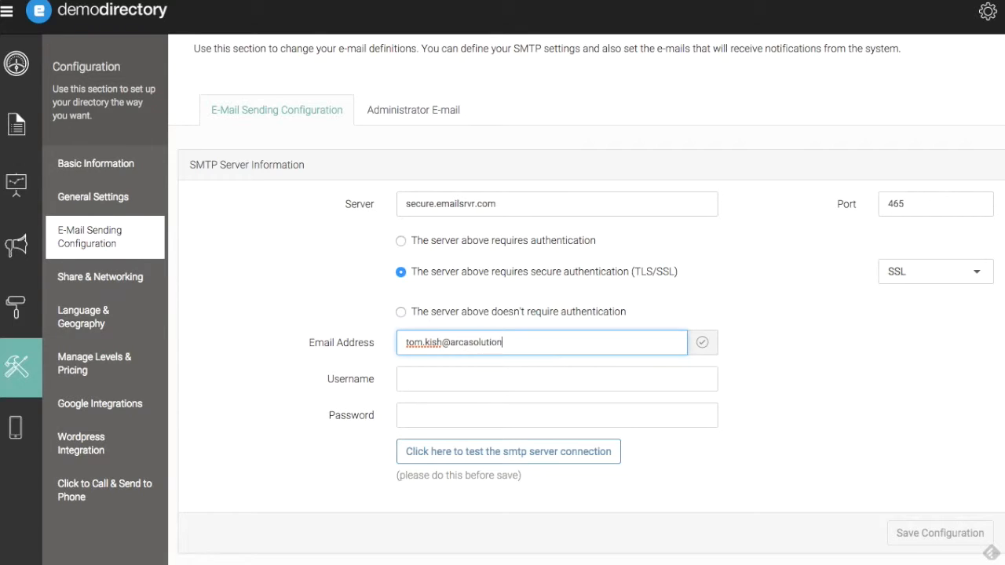
Copy the sender's e-mail address into the Username field.
key(ctrl+a)
key(ctrl+c)
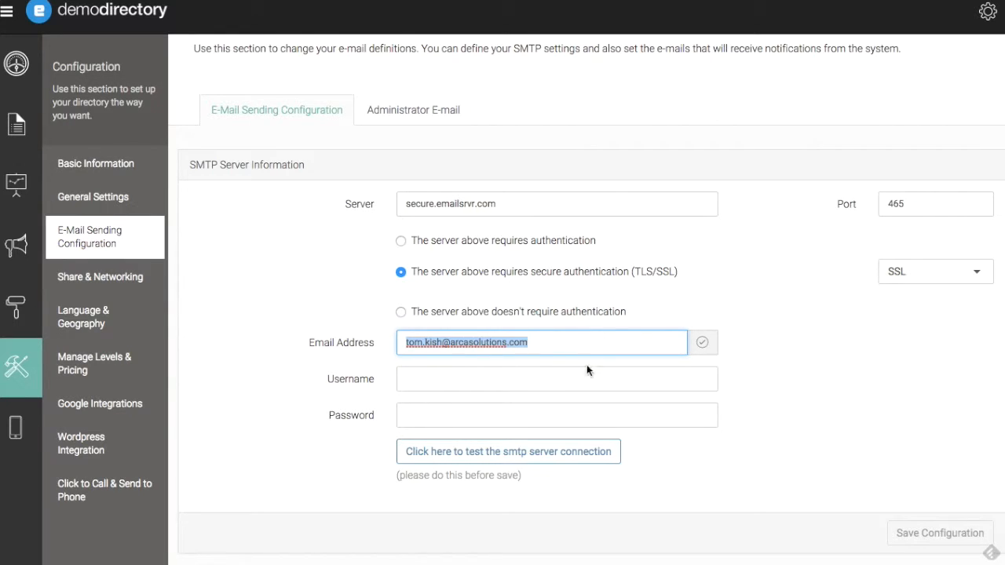
click(580, 383)
key(ctrl+v)
click(765, 387)
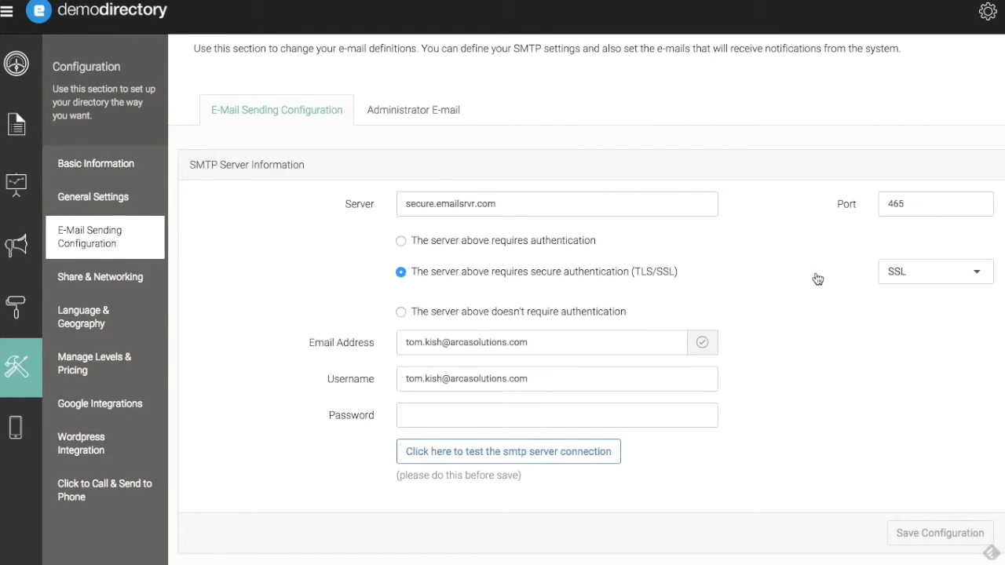
scroll(818, 279, down, 1)
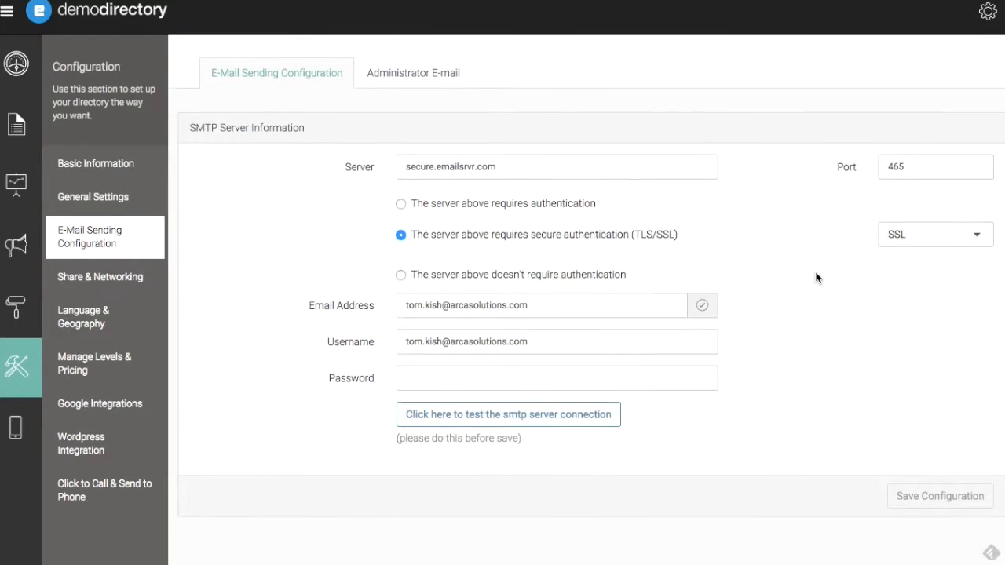
Enter the account password, run the successful SMTP connection test, and save the configuration.
click(706, 377)
text(•••••••••)
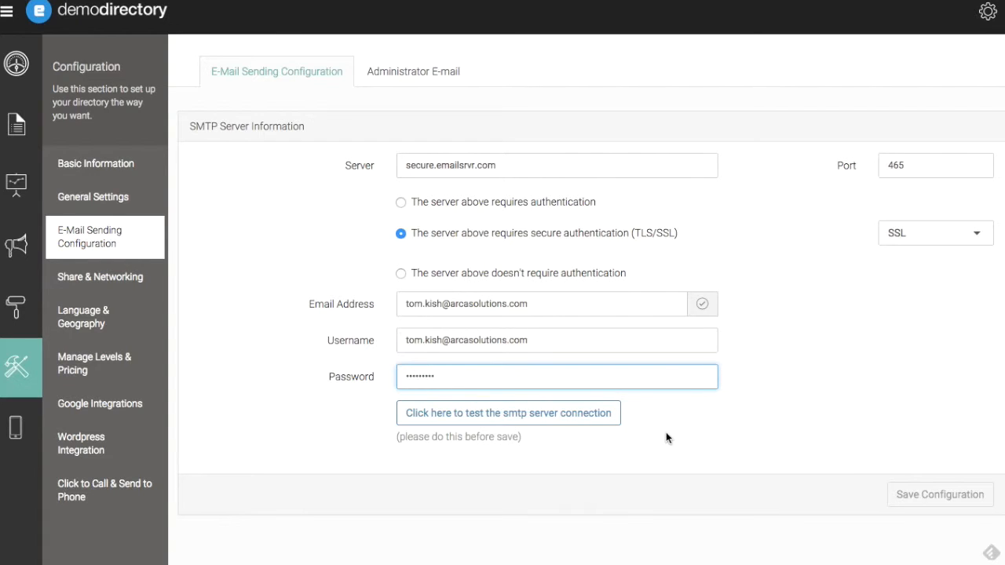
click(602, 420)
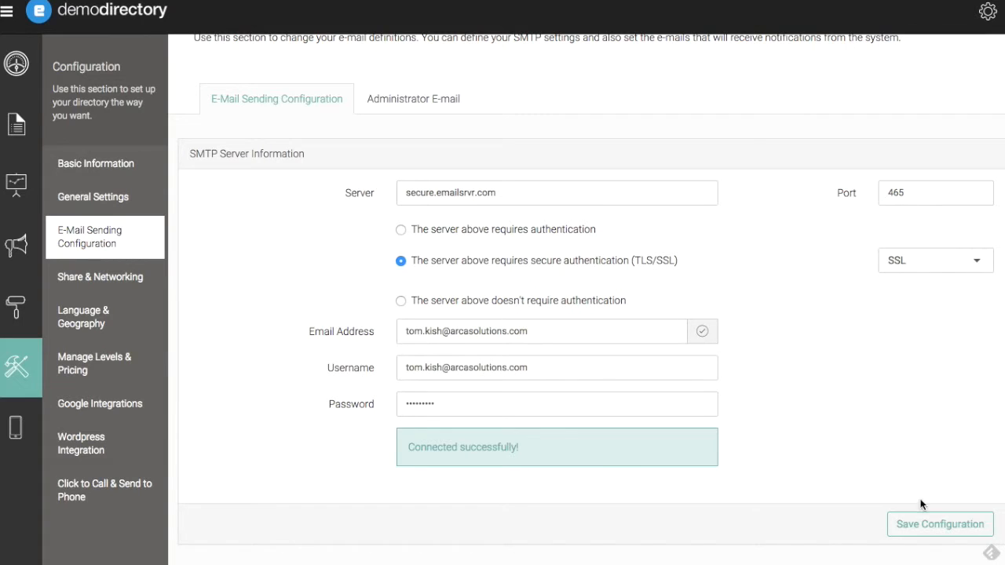
click(941, 525)
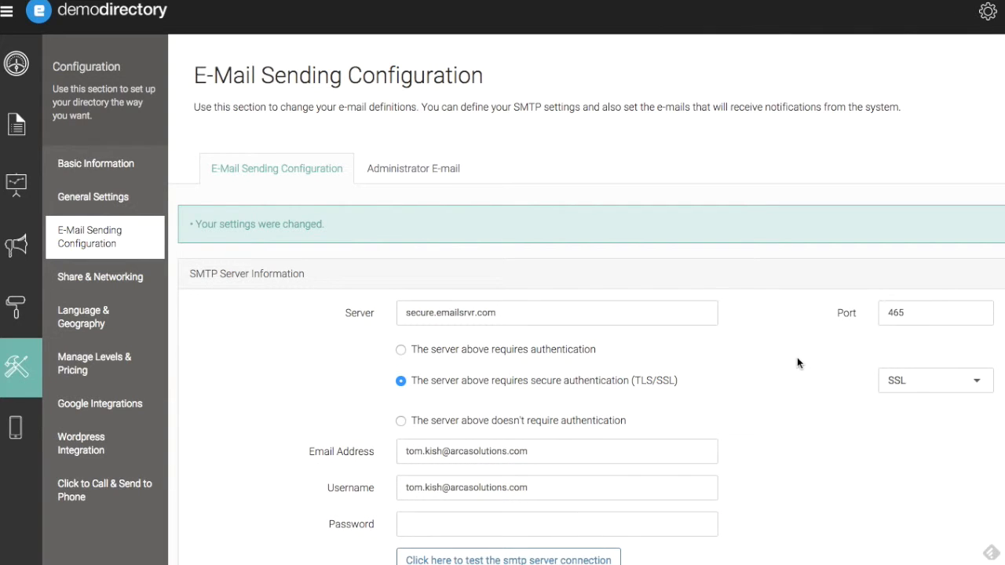
Switch from the saved settings page to the 'eDirectory Setup - Done!' welcome e-mail window.
scroll(797, 363, down, 2)
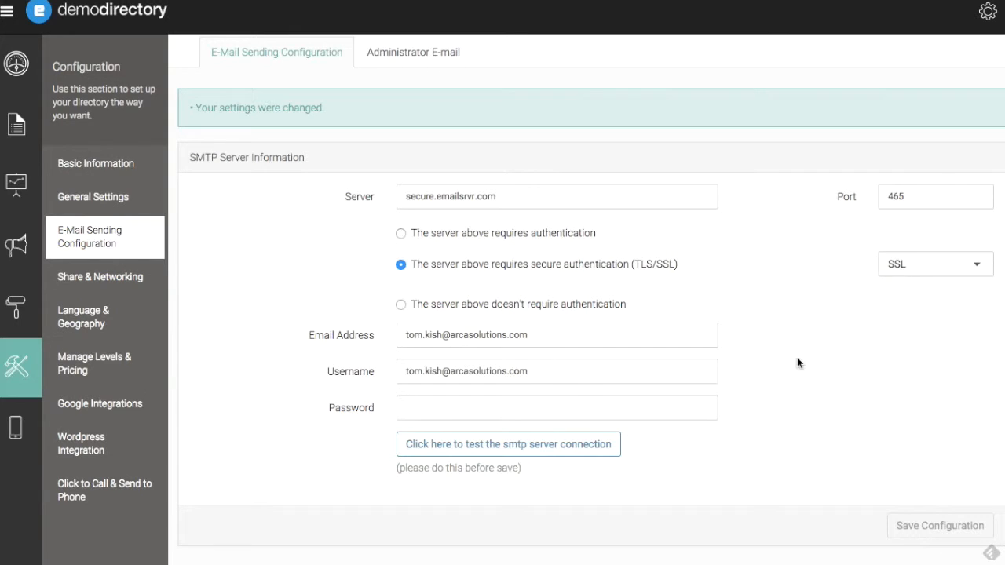
key(super+Tab)
key(super+Tab)
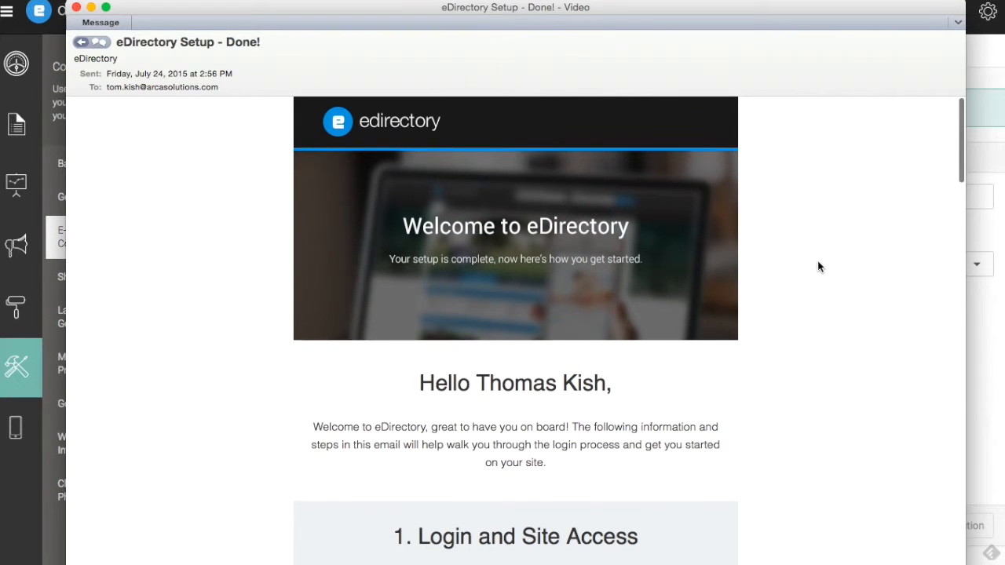
Scroll the welcome e-mail down to its '3. Email Setup' section.
scroll(817, 267, down, 3)
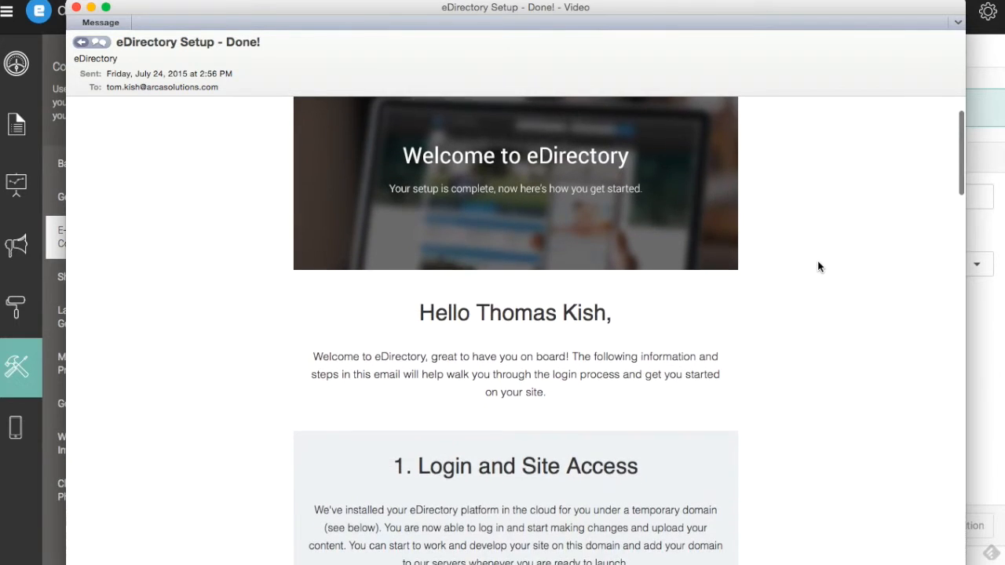
scroll(818, 267, down, 4)
scroll(818, 267, down, 3)
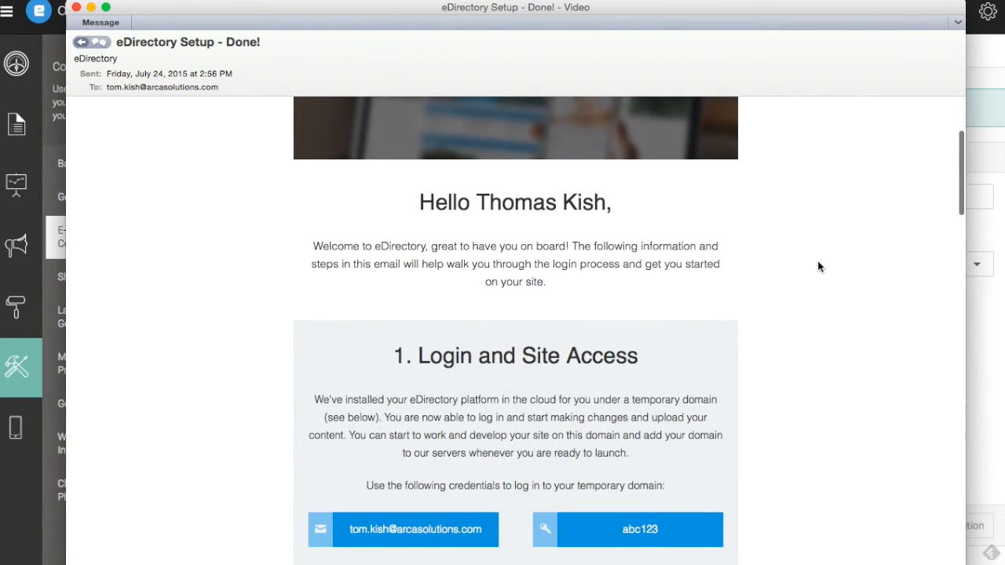
scroll(818, 267, down, 10)
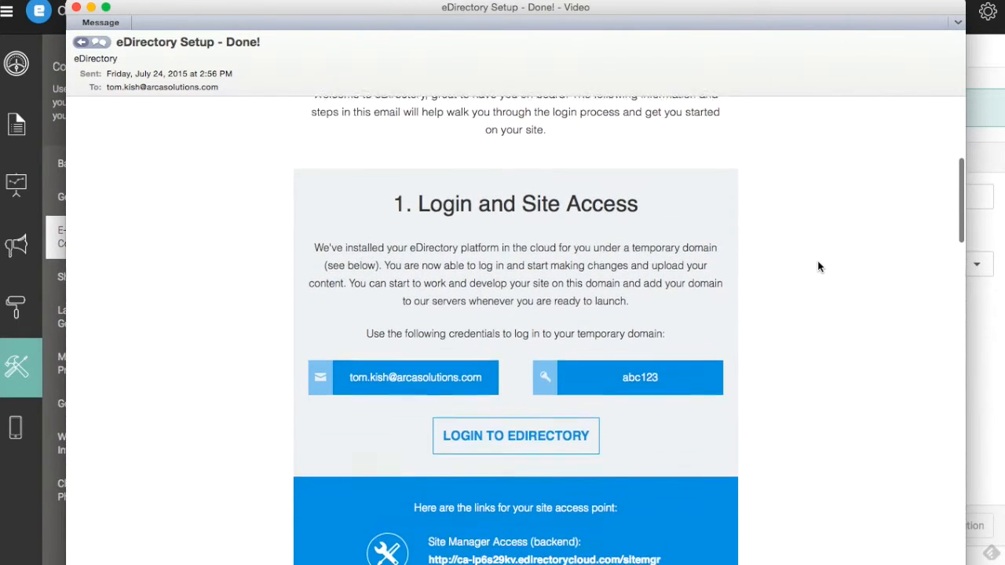
scroll(817, 267, down, 10)
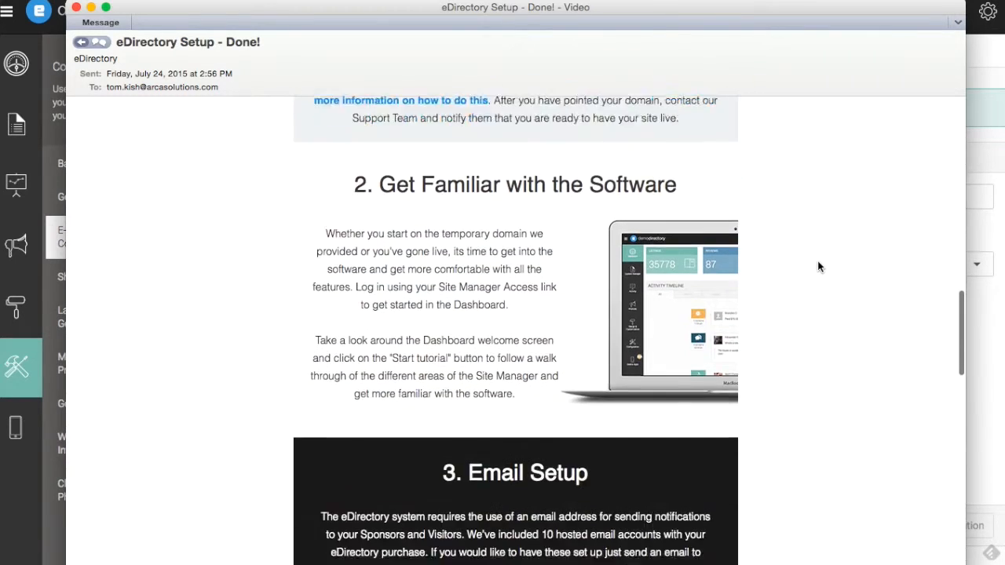
scroll(817, 267, down, 1)
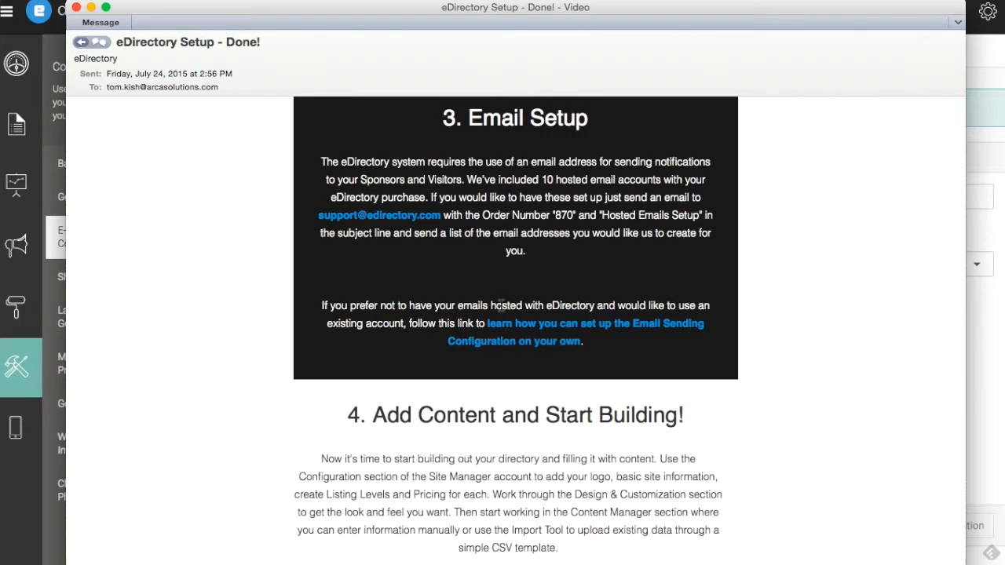
scroll(728, 299, up, 1)
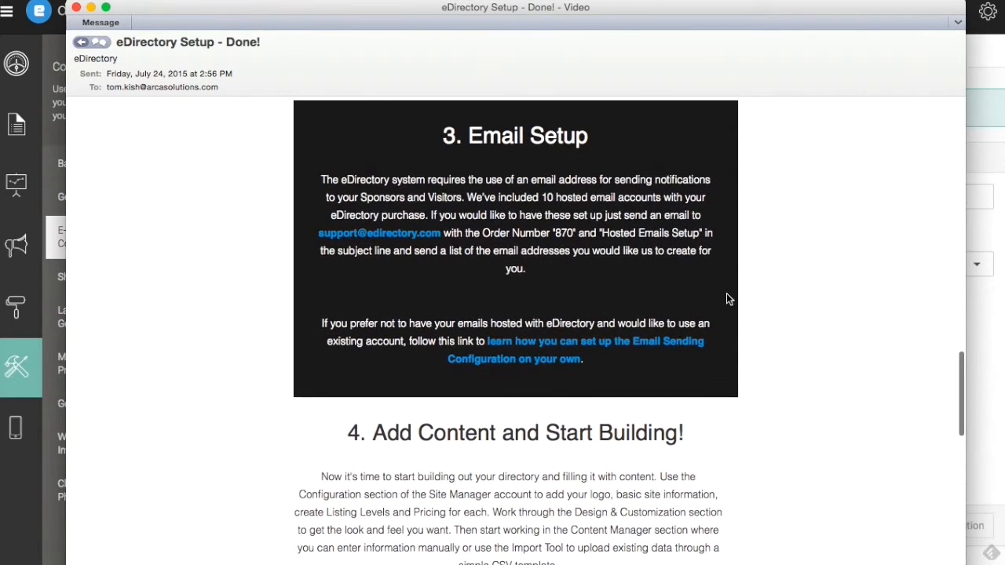